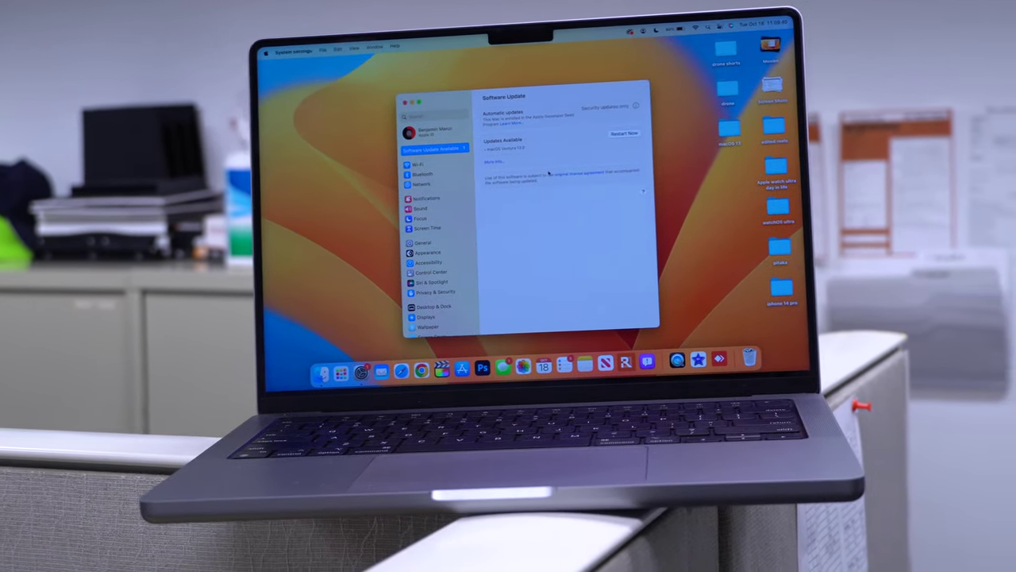
Quit System Settings with Cmd+Q.
key(super+q)
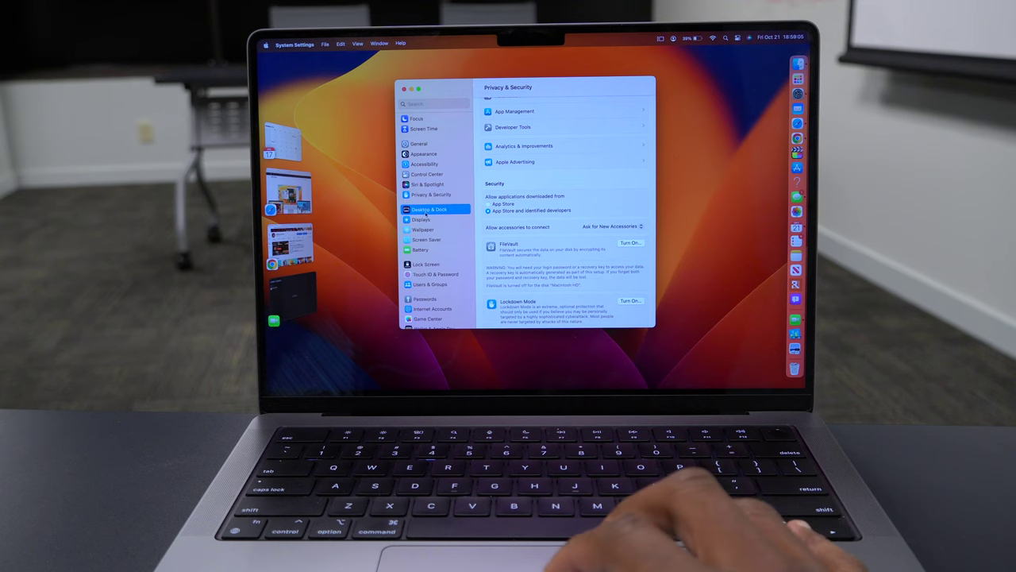
key(Down)
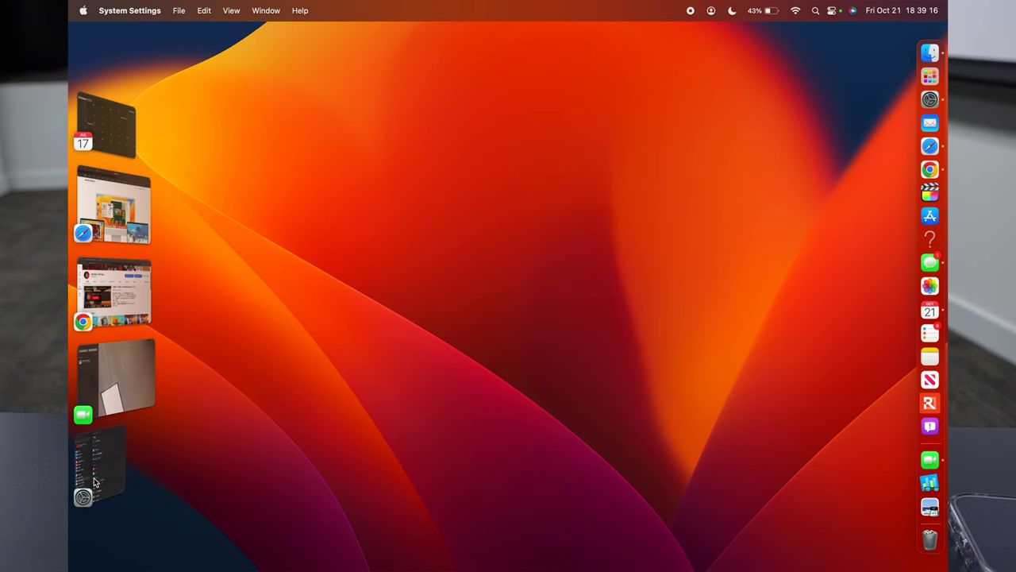
Bring System Settings forward from Stage Manager and show the General pane.
click(94, 477)
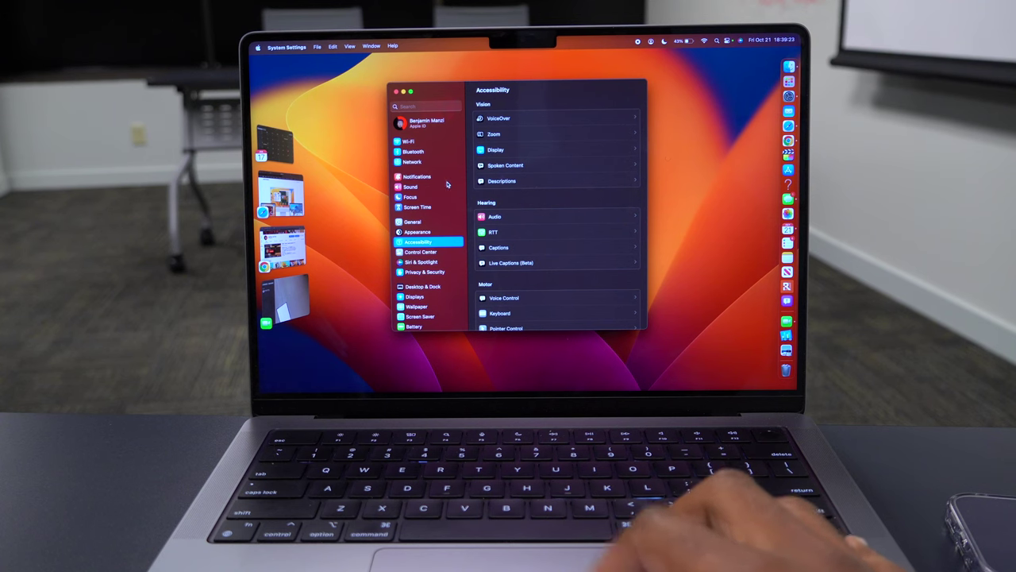
scroll(447, 184, down, 5)
scroll(447, 184, up, 3)
click(437, 169)
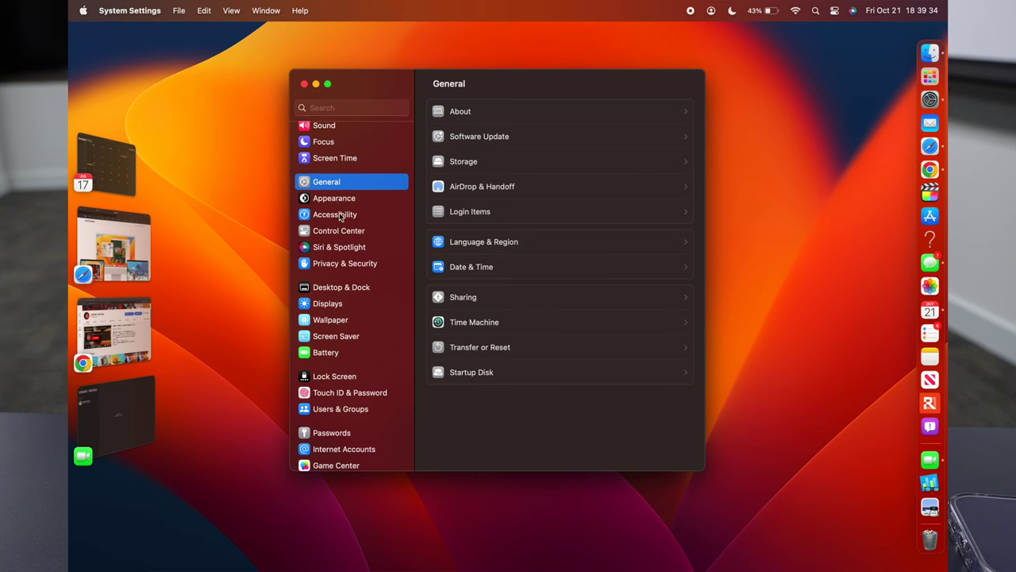
scroll(339, 212, up, 2)
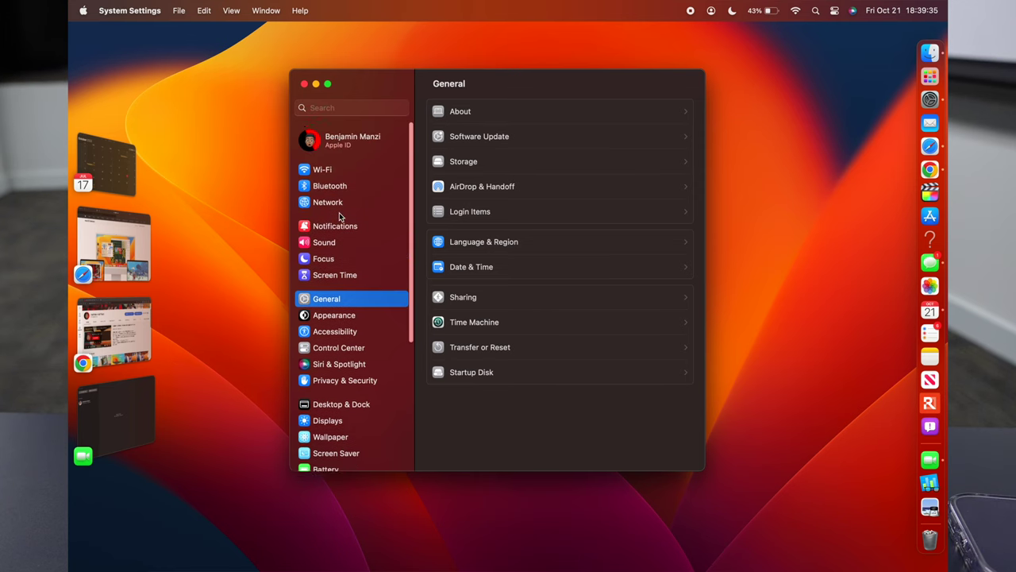
scroll(334, 299, down, 2)
Go to AirDrop & Handoff under General and switch off Allow Handoff, raising its confirmation.
click(334, 289)
click(355, 277)
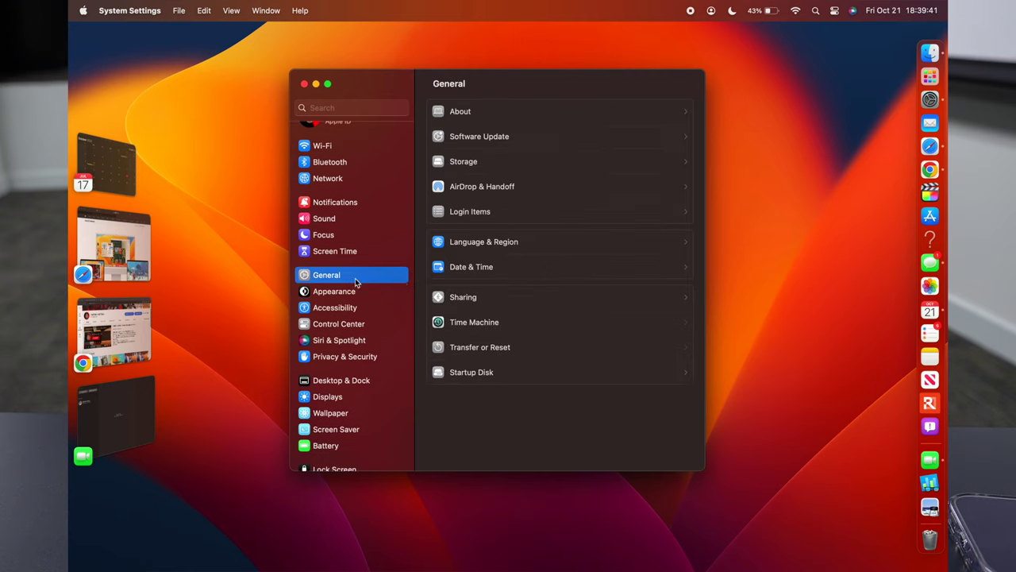
click(487, 191)
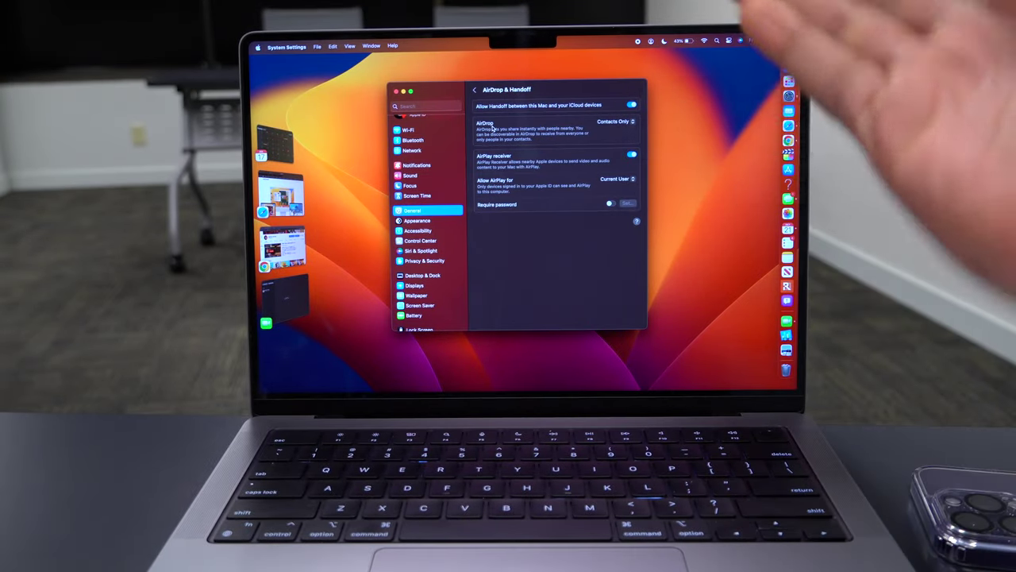
click(630, 106)
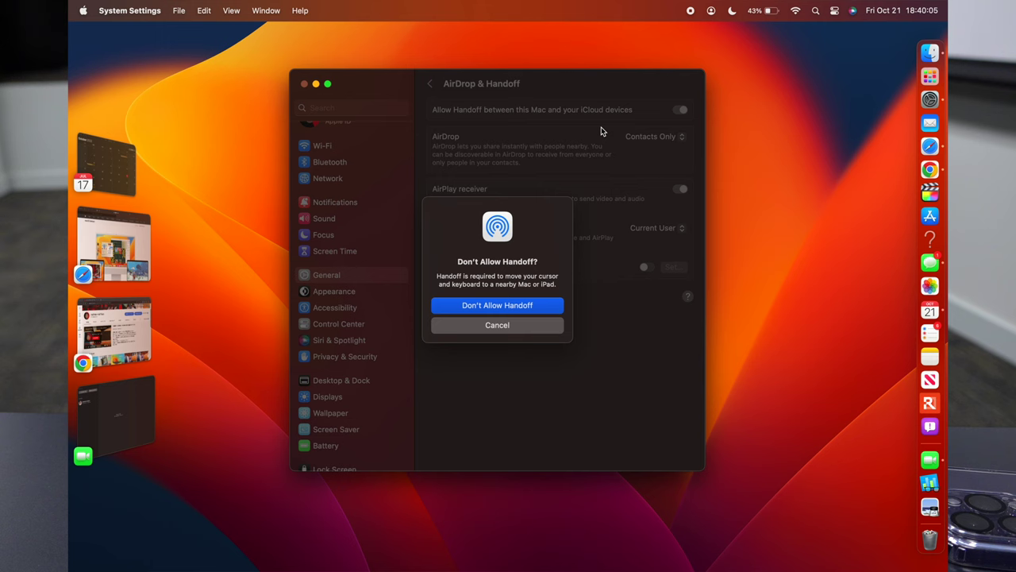
Cancel the 'Don't Allow Handoff?' prompt so Handoff stays on.
click(533, 325)
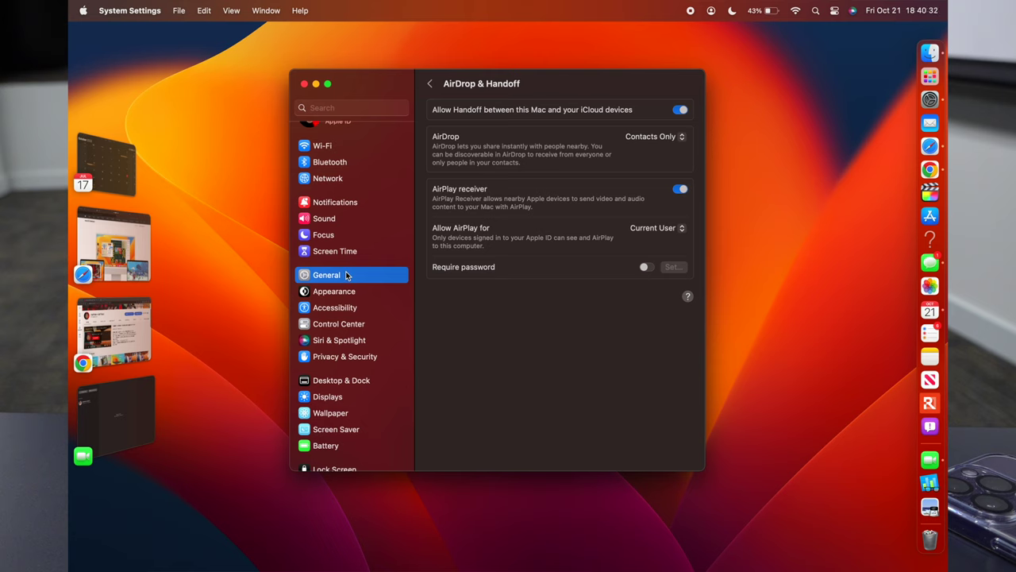
Return to General and open Software Update to check for updates.
click(346, 275)
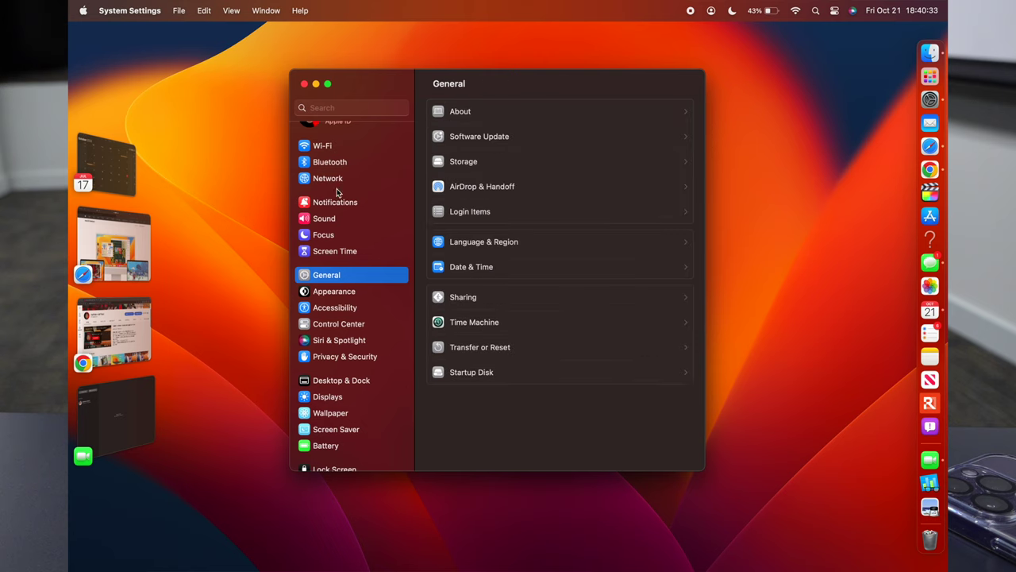
scroll(356, 289, down, 5)
scroll(356, 288, up, 5)
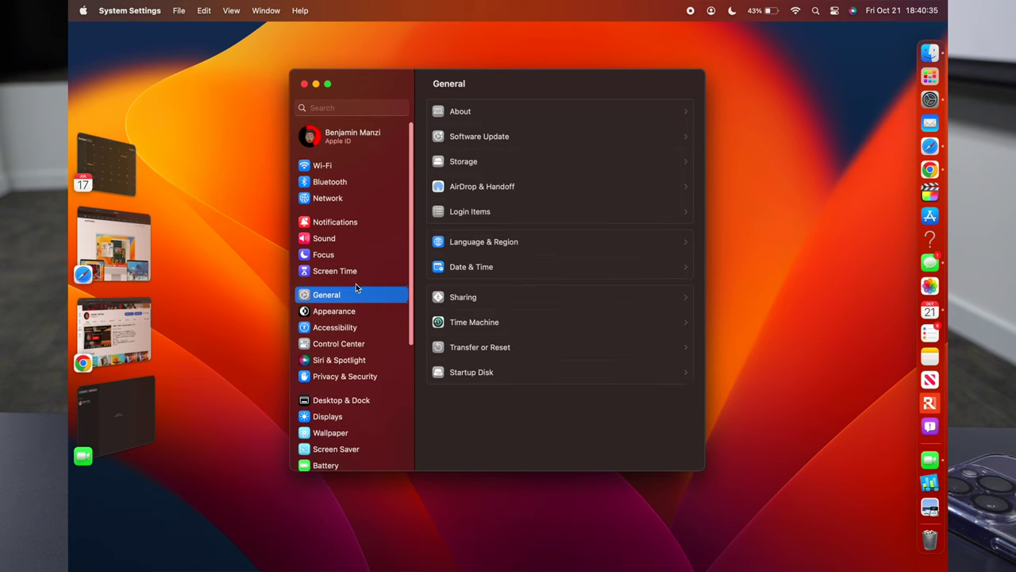
click(500, 138)
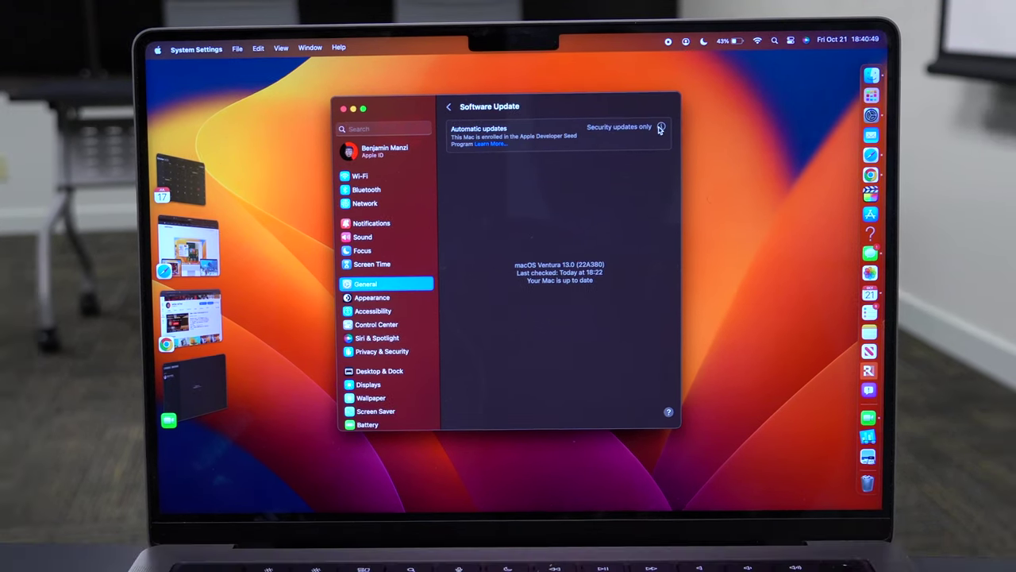
Show the options for Automatic updates via its info button.
click(669, 135)
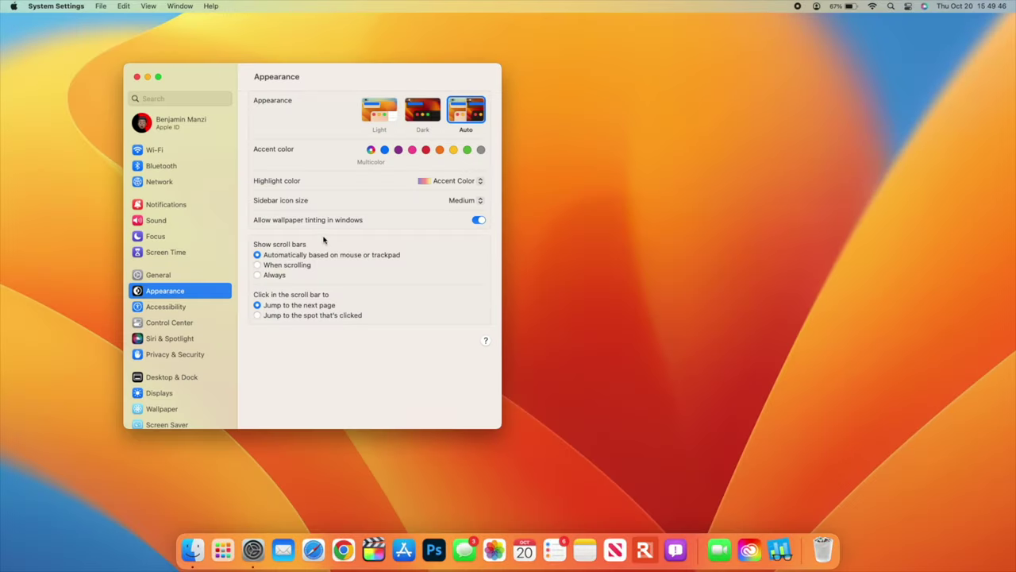
Open General > Software Update and move the window lower and to the right.
click(169, 275)
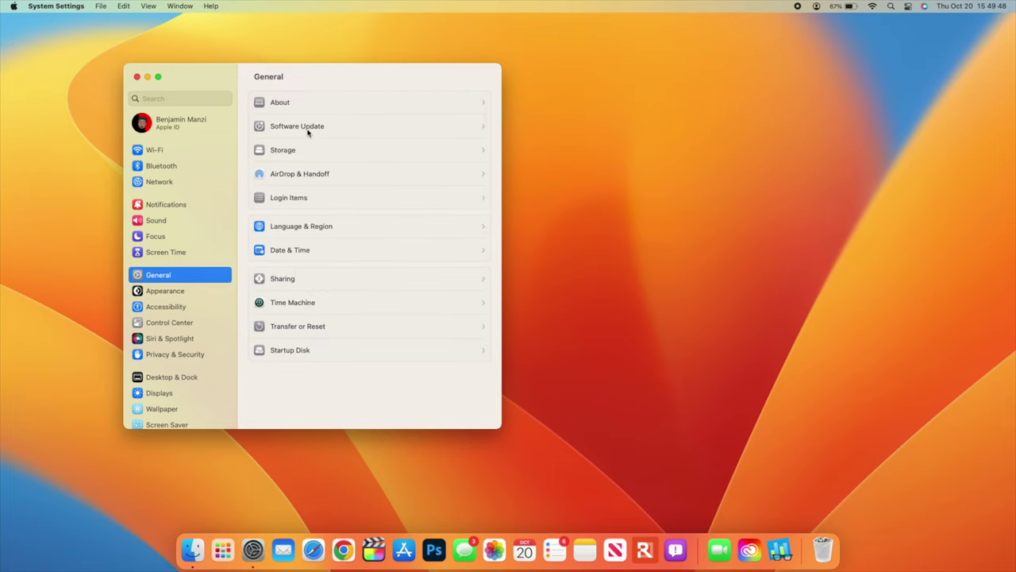
click(306, 127)
drag(400, 76, 595, 148)
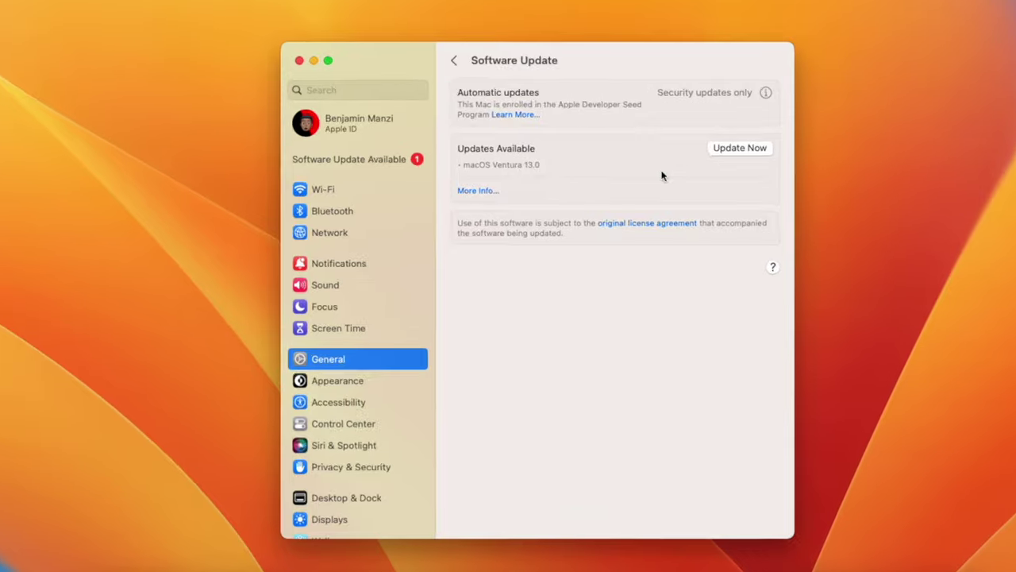
View the macOS Ventura 13.0 update details, install it, then go to Sound settings.
click(480, 186)
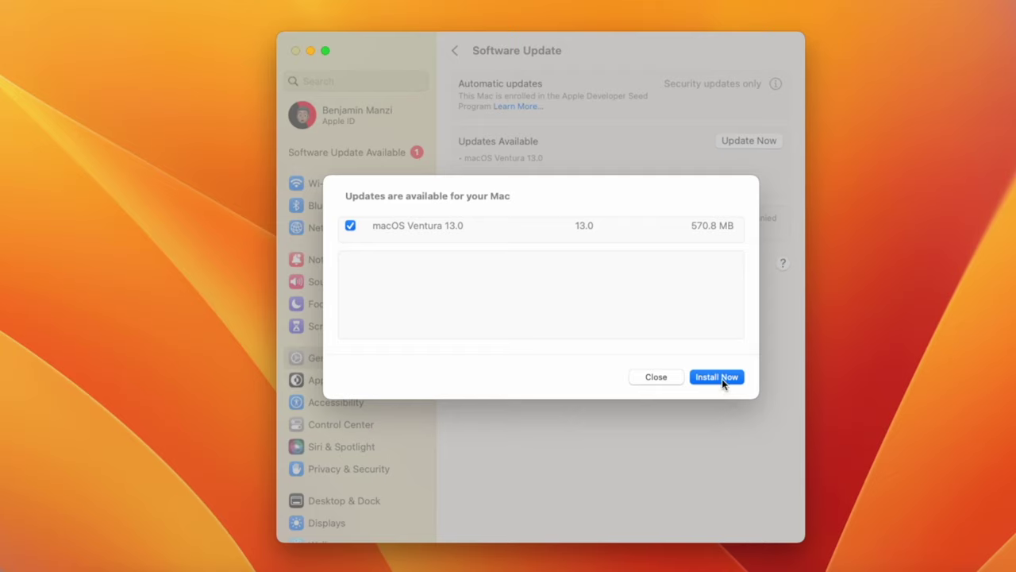
click(717, 377)
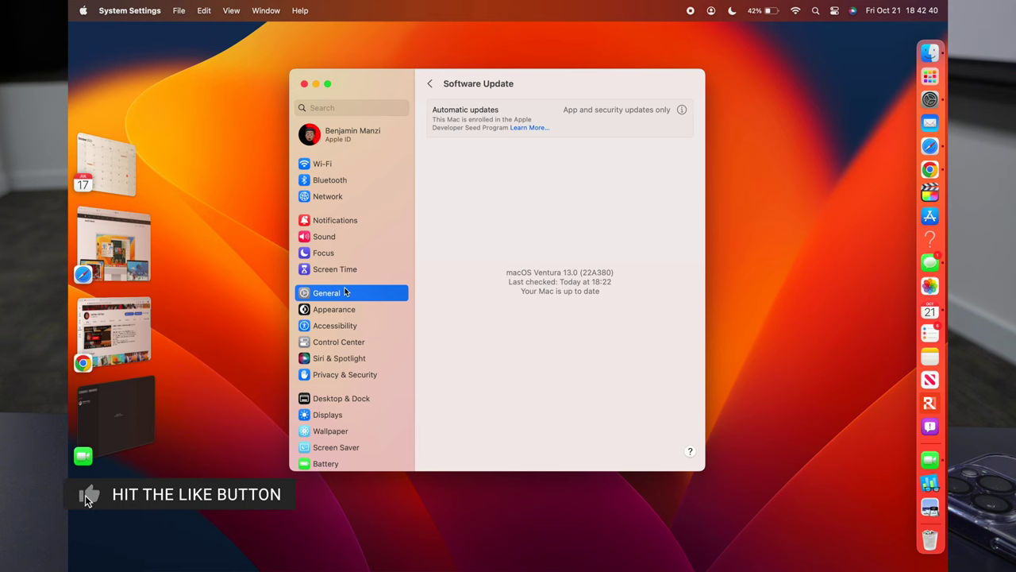
click(334, 240)
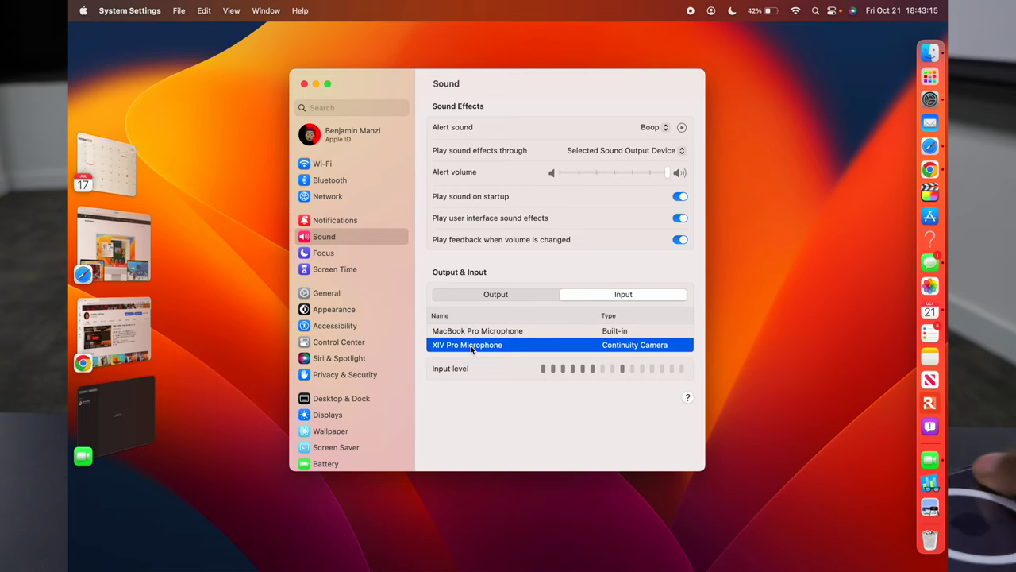
Switch the sound input to the MacBook Pro Microphone.
click(539, 331)
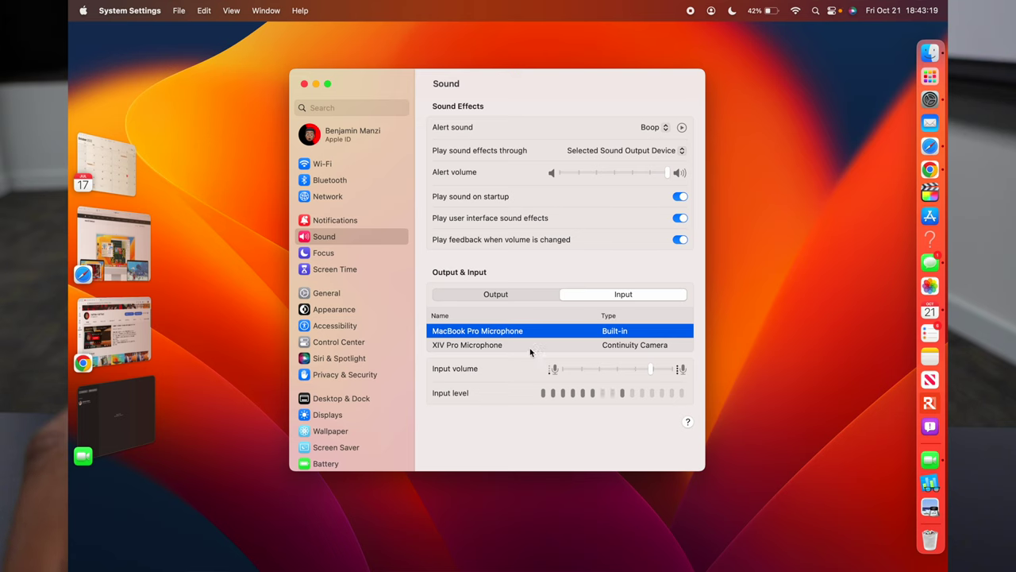
Set the sound input back to XIV Pro Microphone and bring FaceTime forward.
click(530, 350)
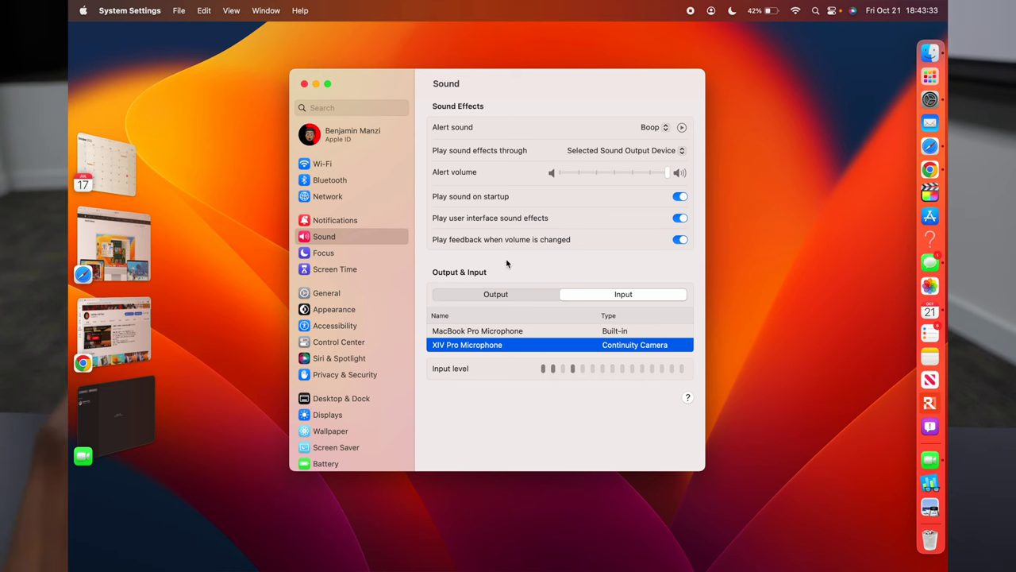
click(151, 432)
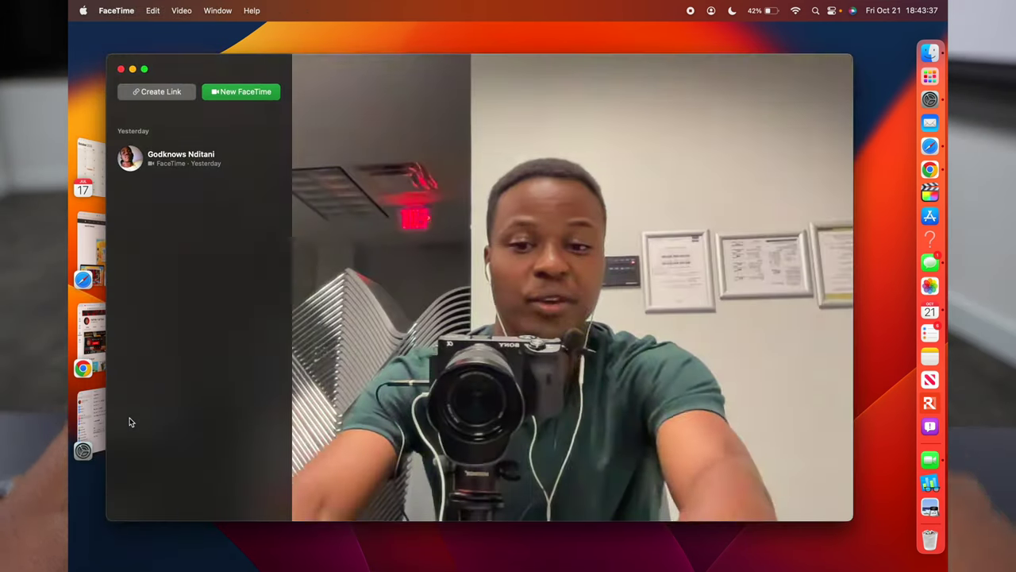
Pick XIV Pro Camera from the camera choices in FaceTime's Video menu.
click(182, 5)
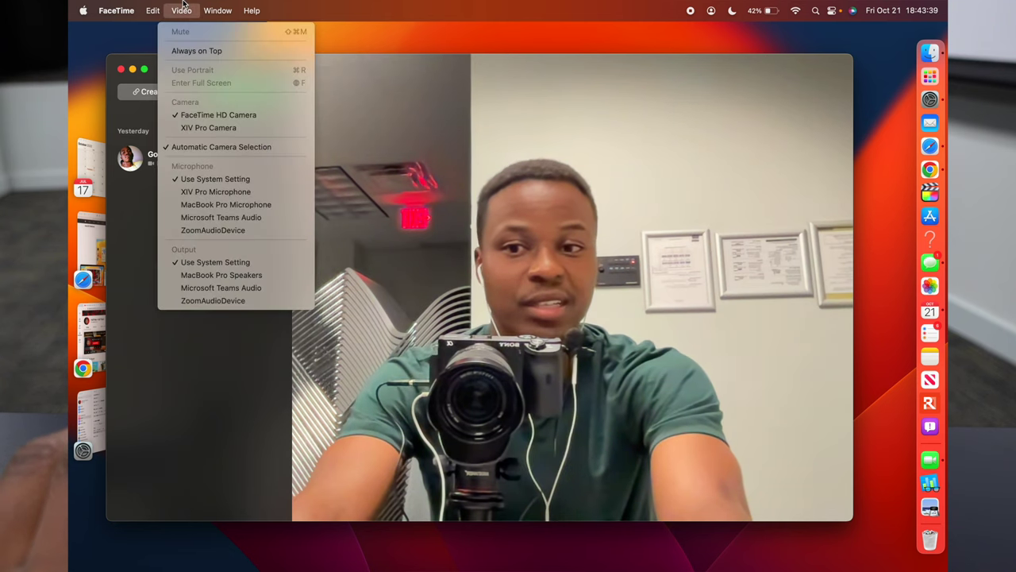
click(188, 130)
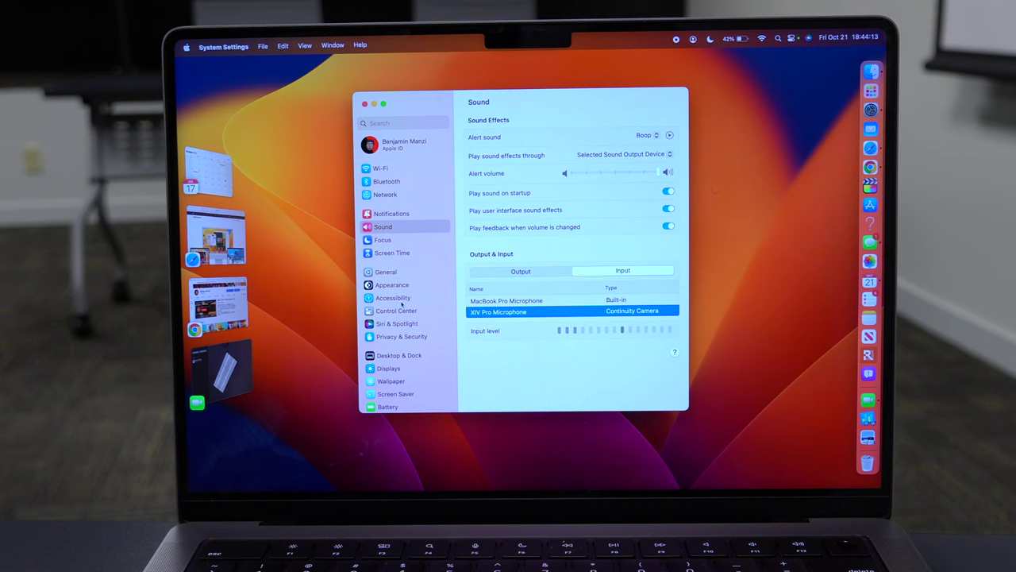
Go to Accessibility and open the Live Captions (Beta) page under Hearing.
click(399, 281)
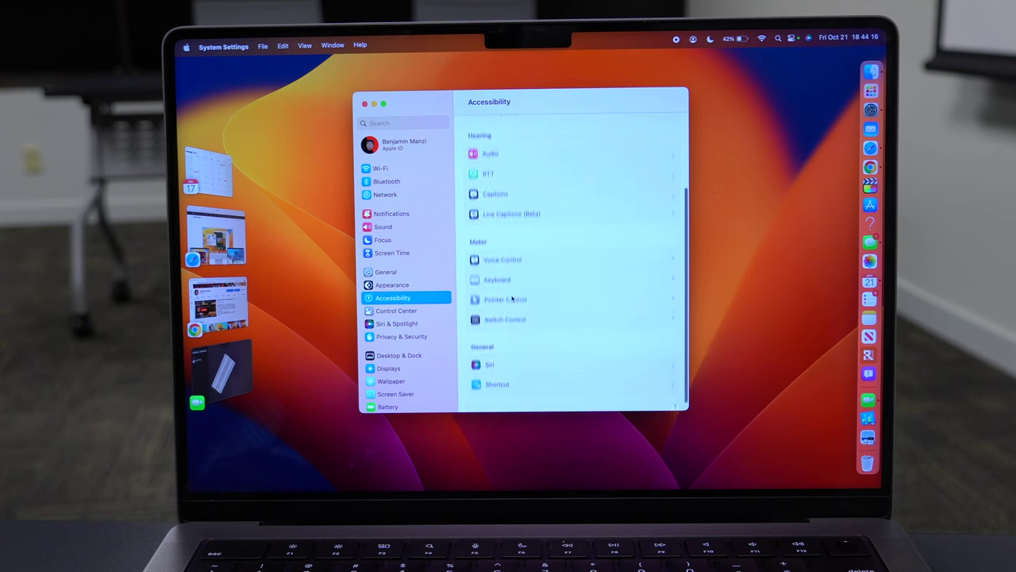
click(536, 205)
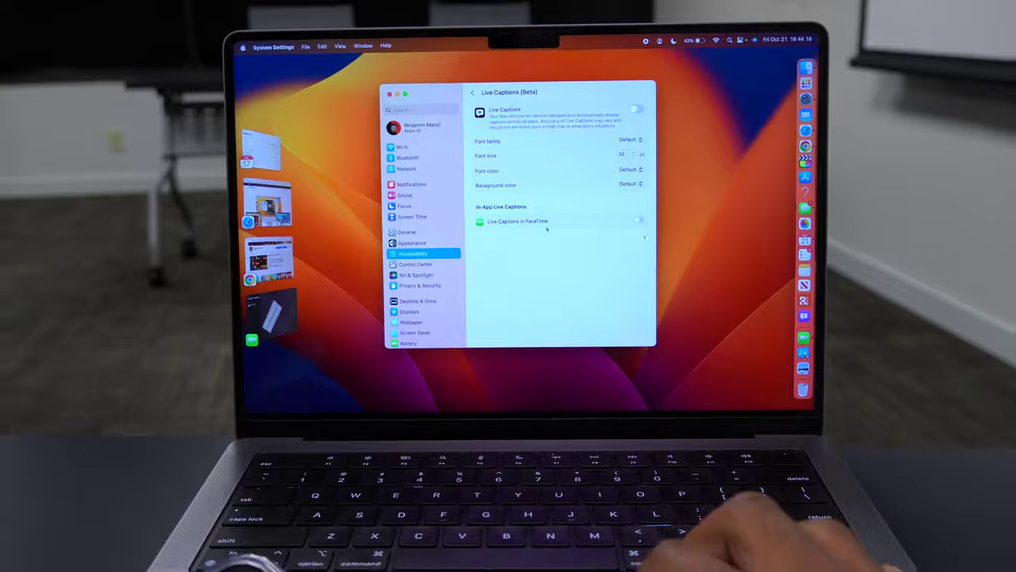